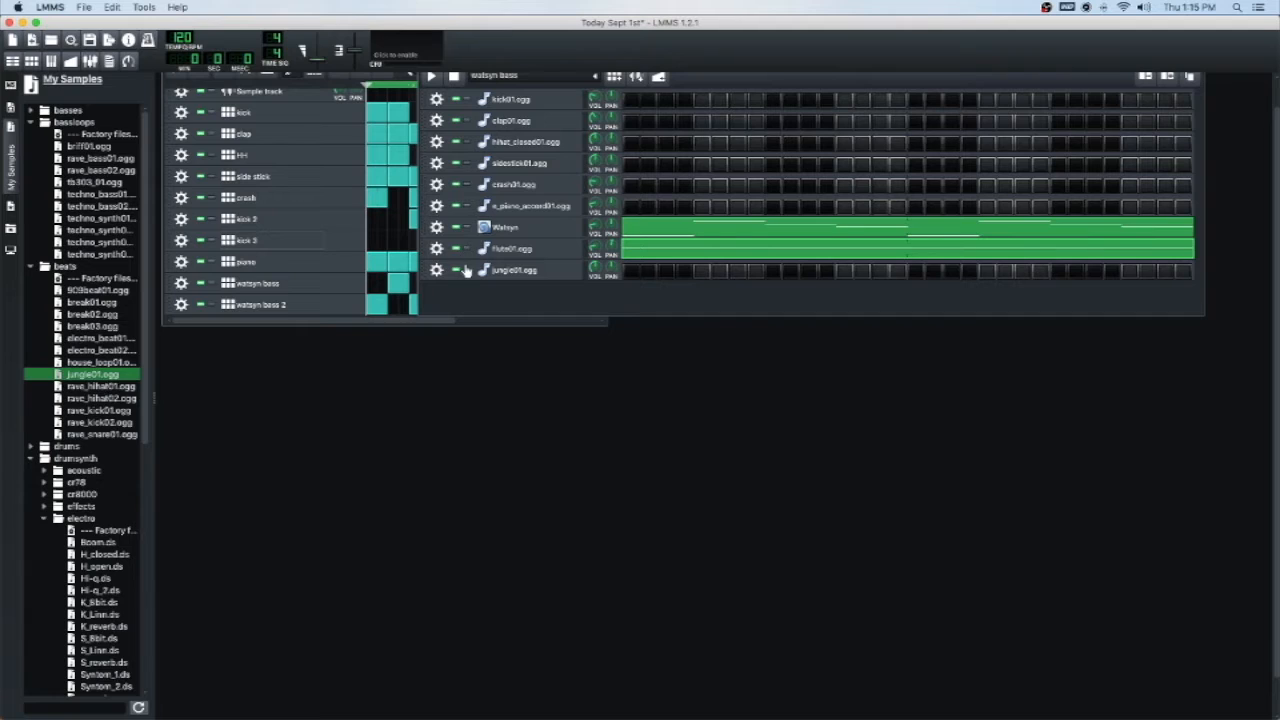
Solo the jungle01.ogg track and trigger its sample at steps 1 and 17 of the pattern
click(466, 271)
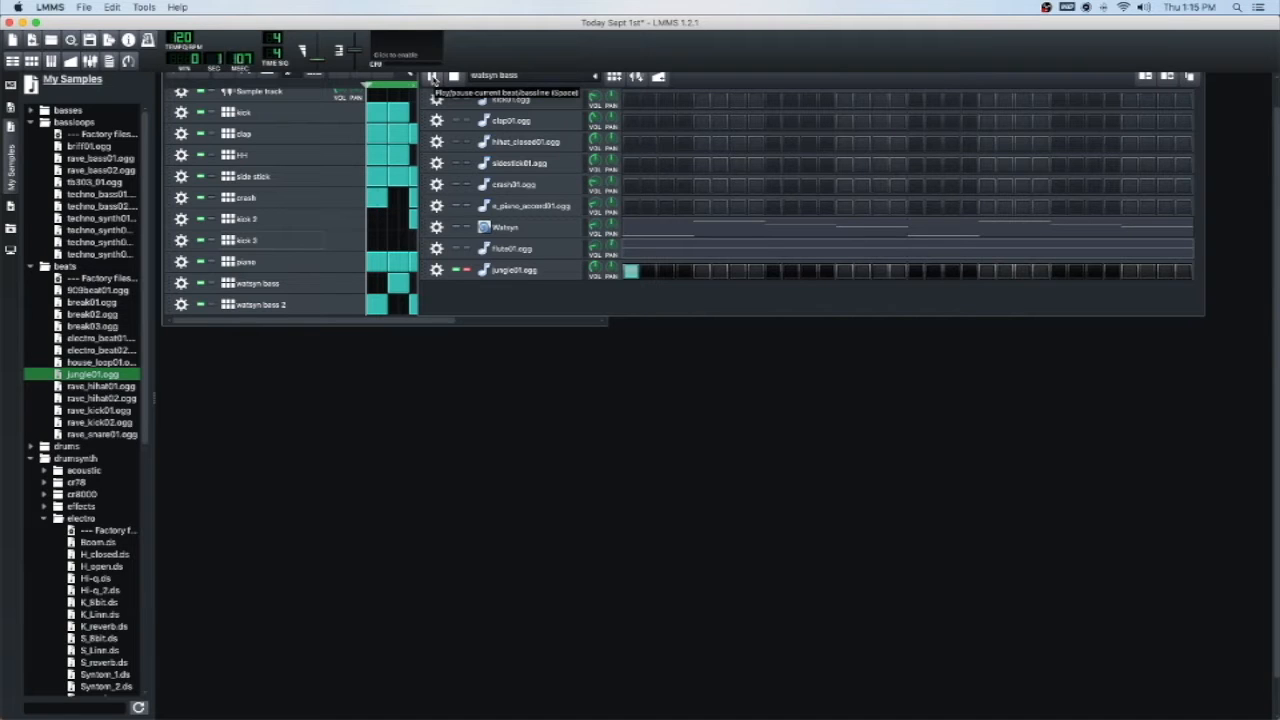
click(916, 272)
scroll(441, 80, down, 1)
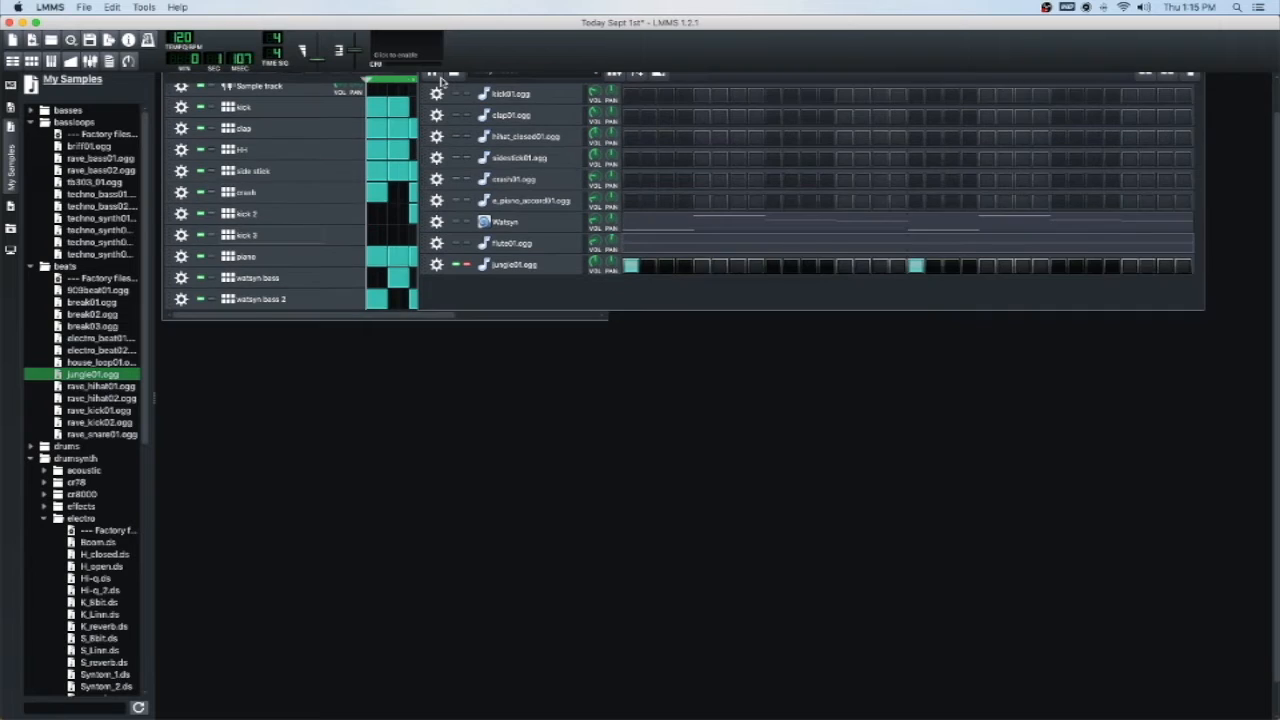
scroll(441, 82, up, 1)
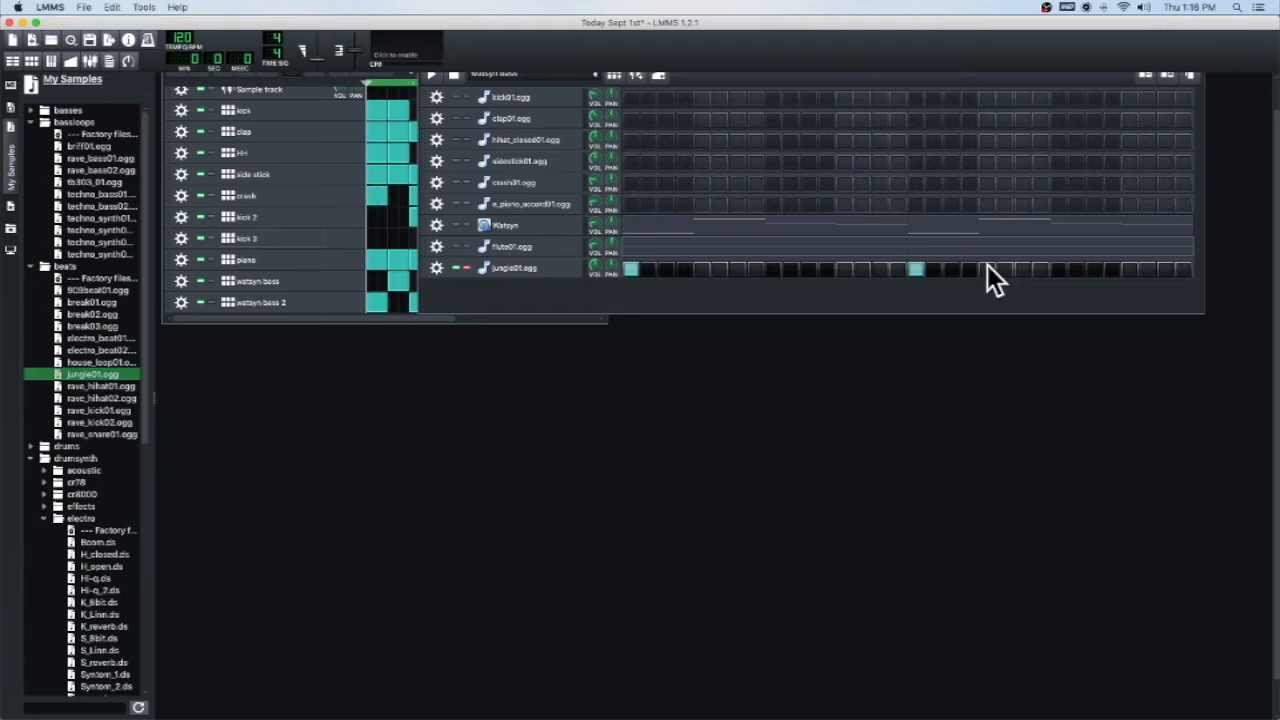
Remove the hit at step 17, draw a C5 note two bars long at the pattern's start in the Piano Roll, and audition it
click(918, 272)
right_click(632, 274)
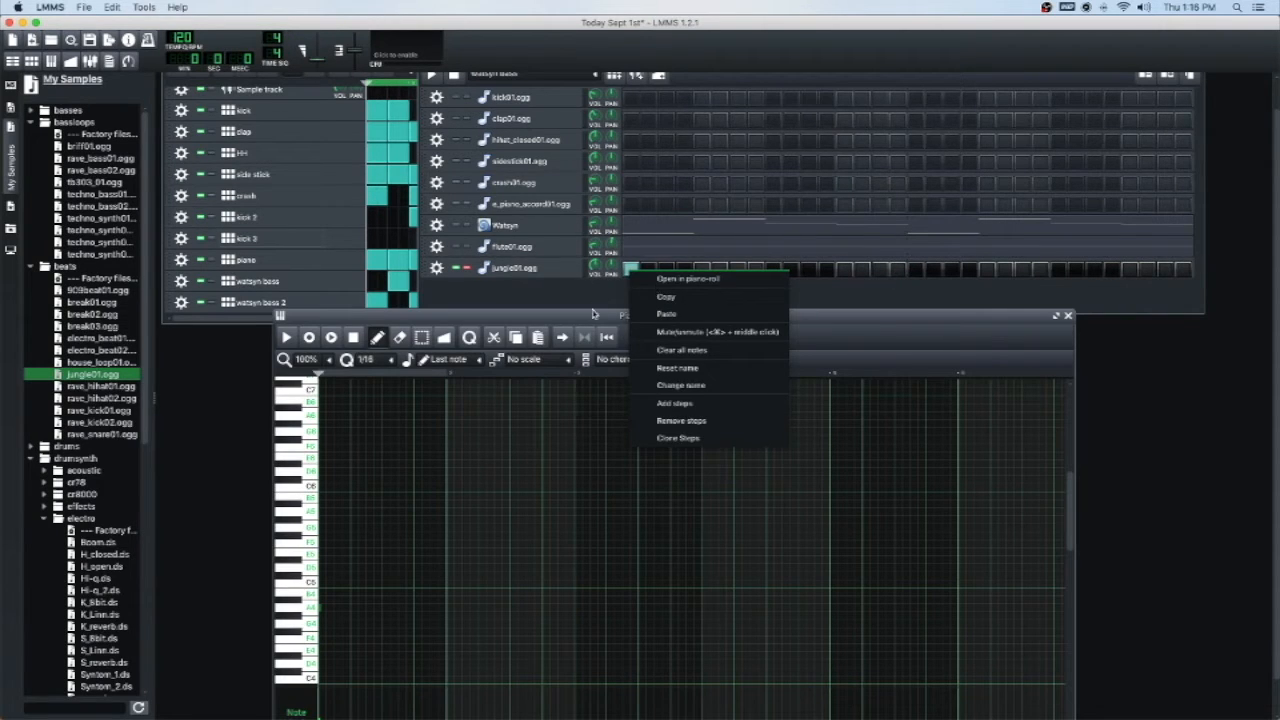
click(632, 274)
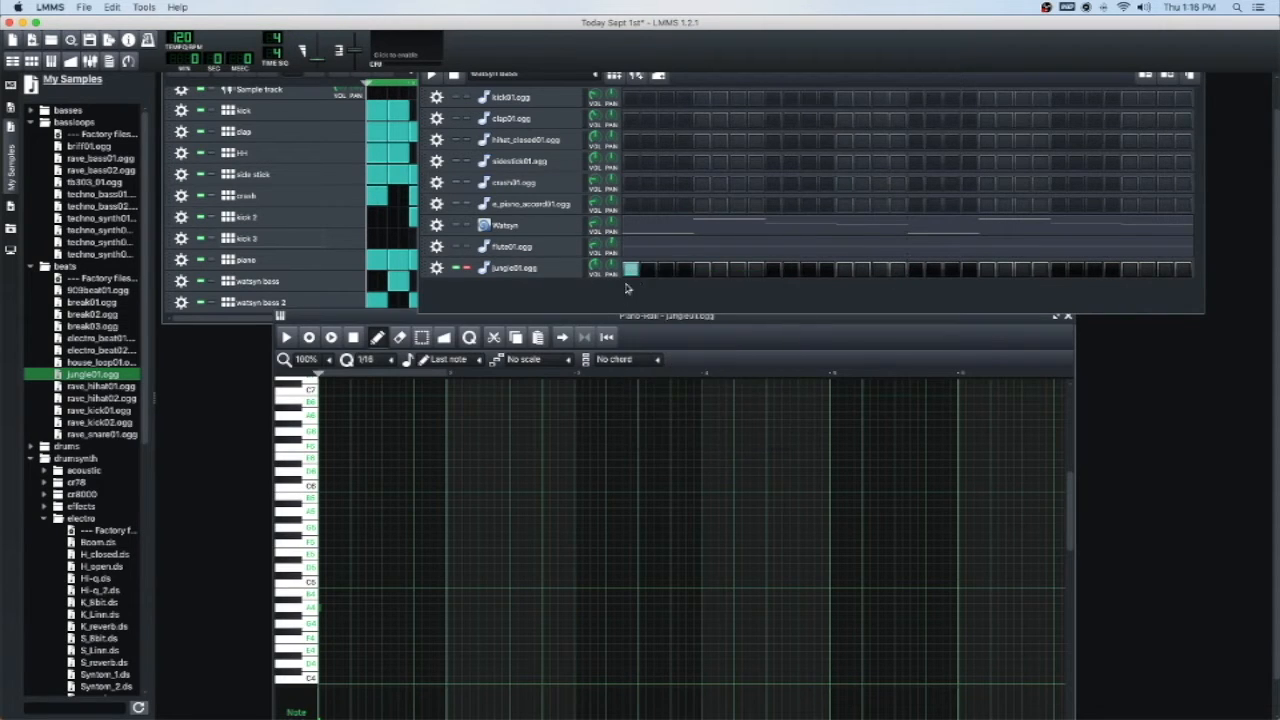
click(330, 584)
key(space)
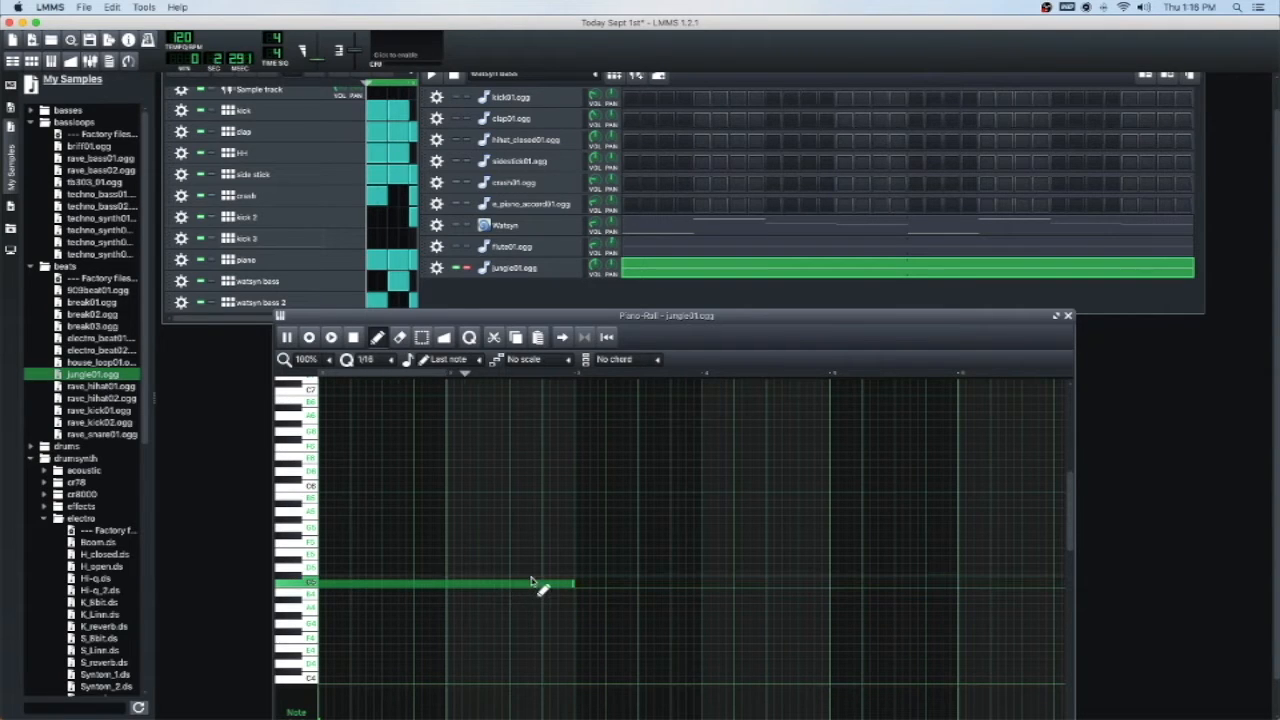
key(space)
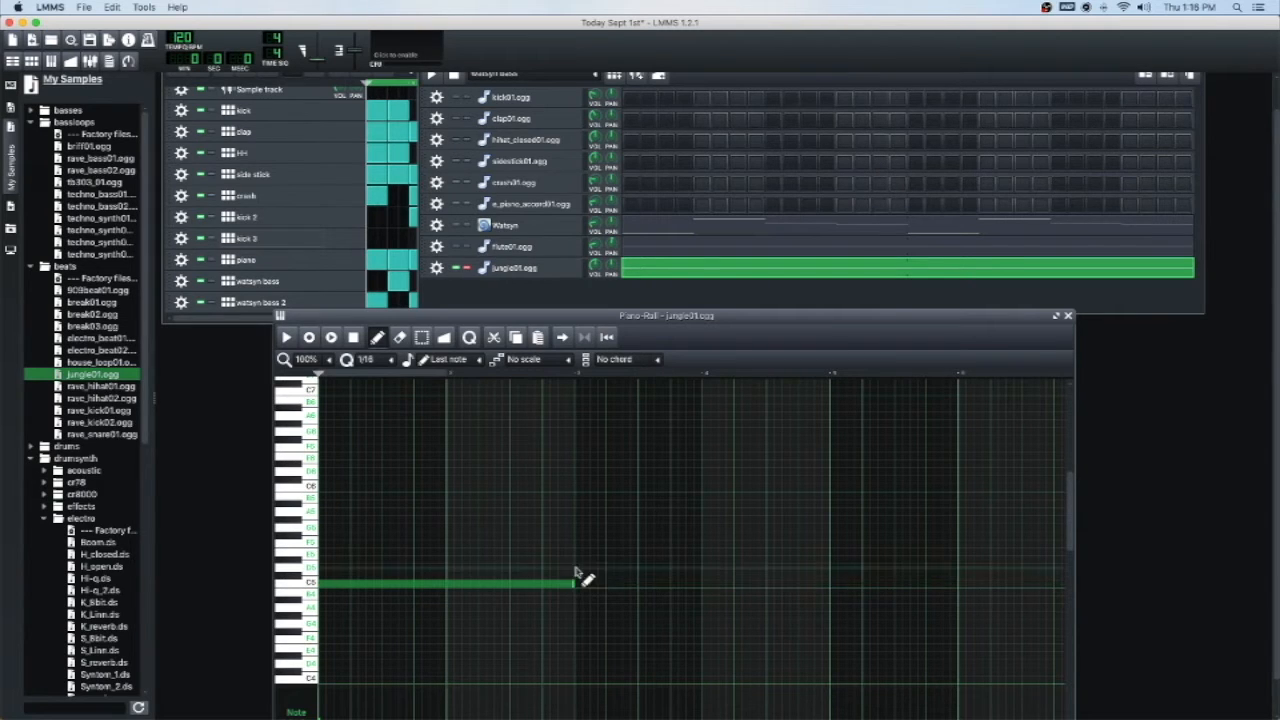
Open the jungle01.ogg instrument and, while the pattern plays, trim the sample's end point down to its first short hit
click(514, 276)
drag(256, 147, 777, 167)
key(space)
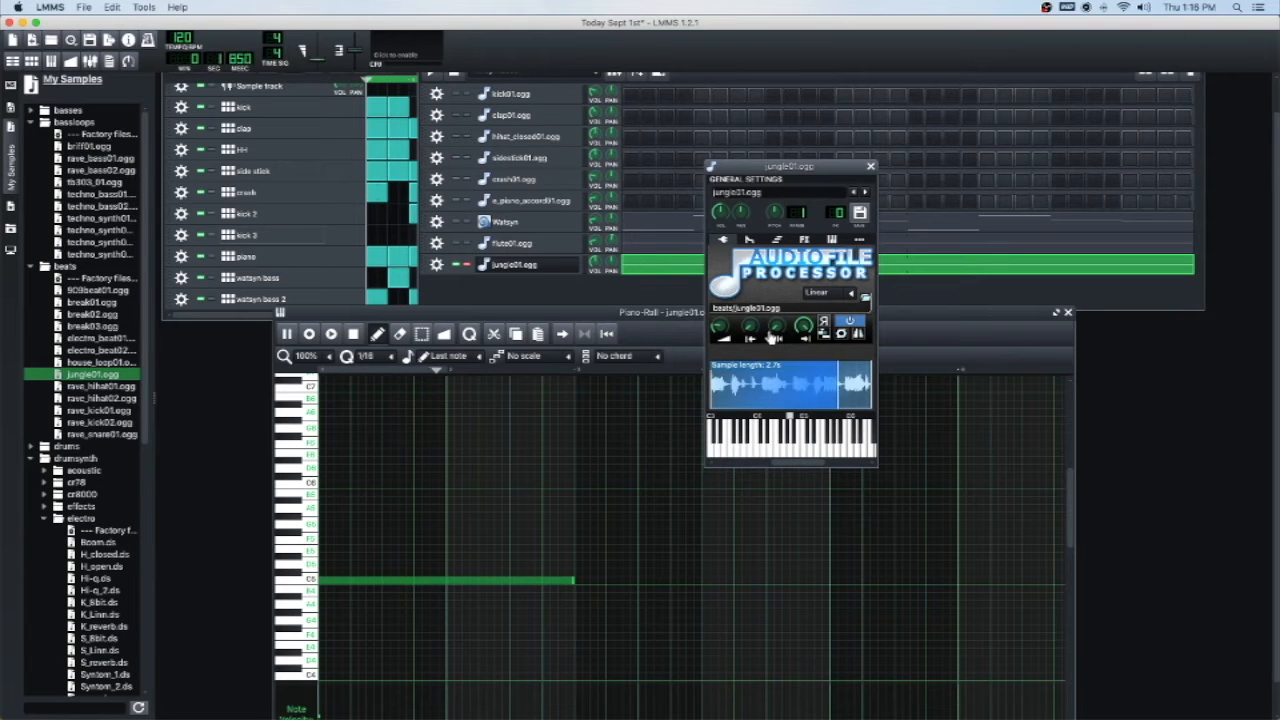
mouse_move(805, 326)
drag(805, 326, 805, 336)
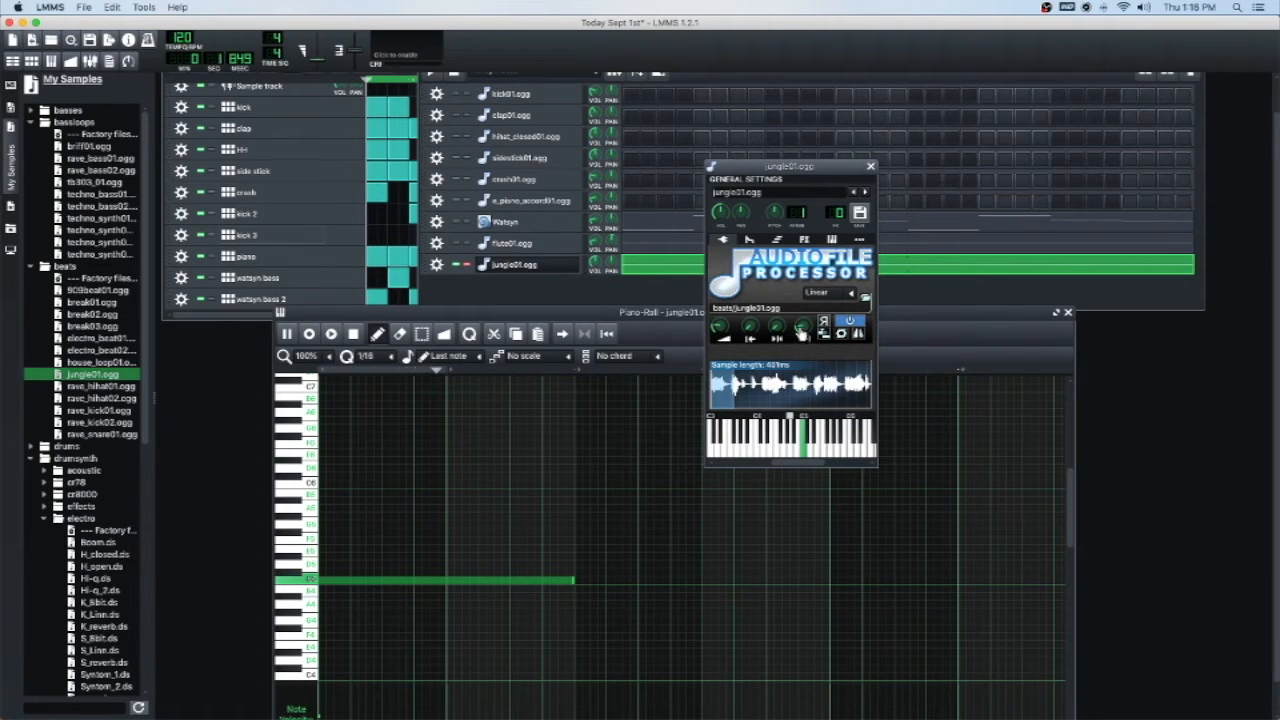
mouse_move(803, 330)
drag(803, 331, 800, 334)
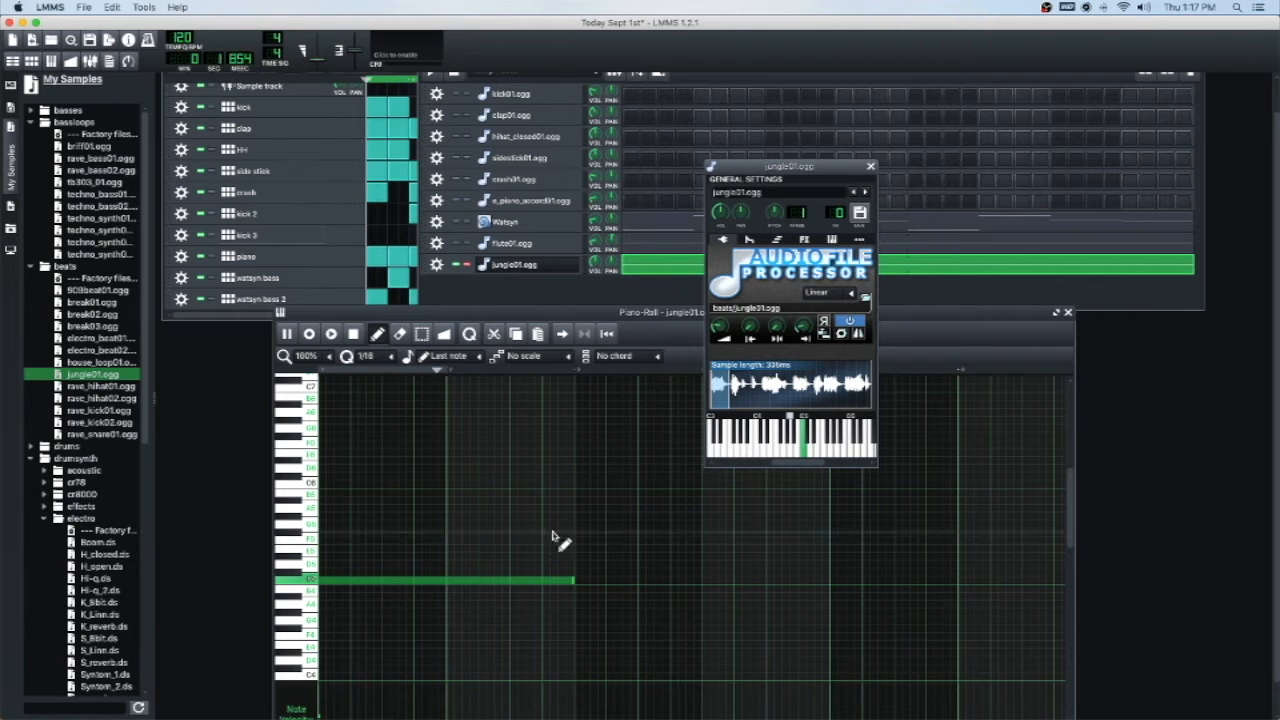
Shorten the long C5 note to one beat and set the length for new notes to 1/8
drag(573, 581, 343, 585)
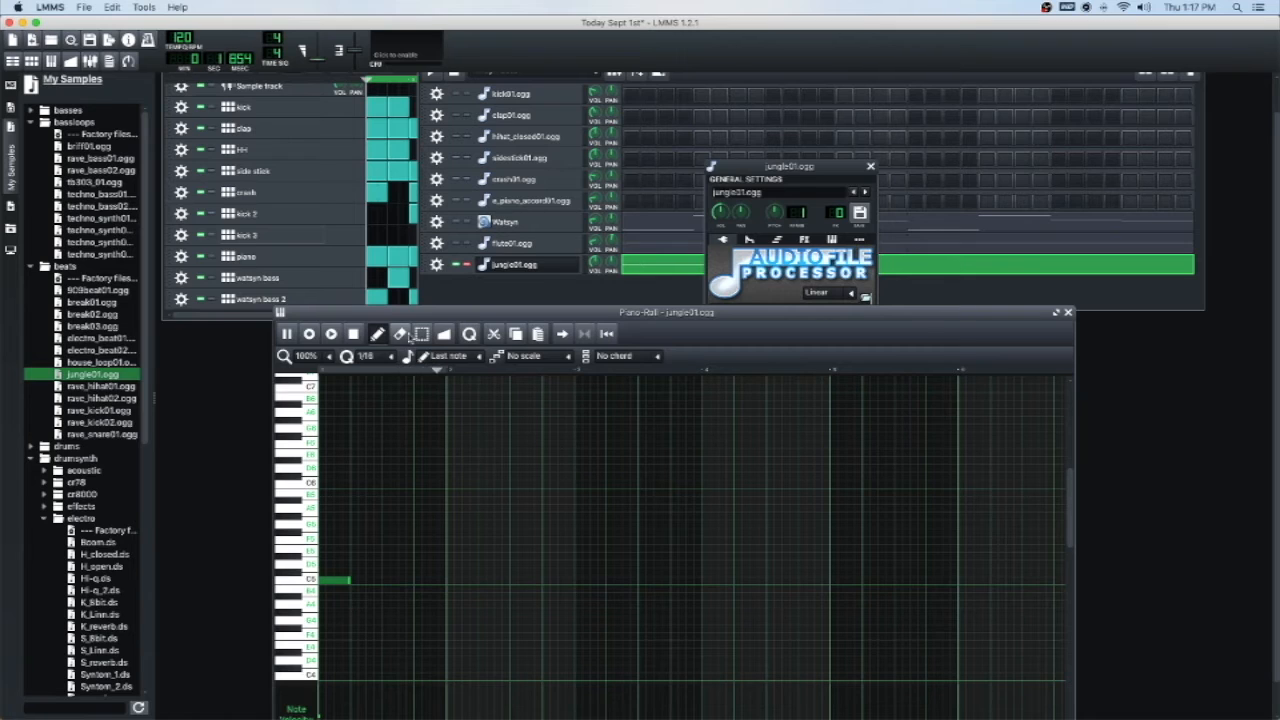
scroll(470, 362, down, 1)
click(470, 360)
click(462, 440)
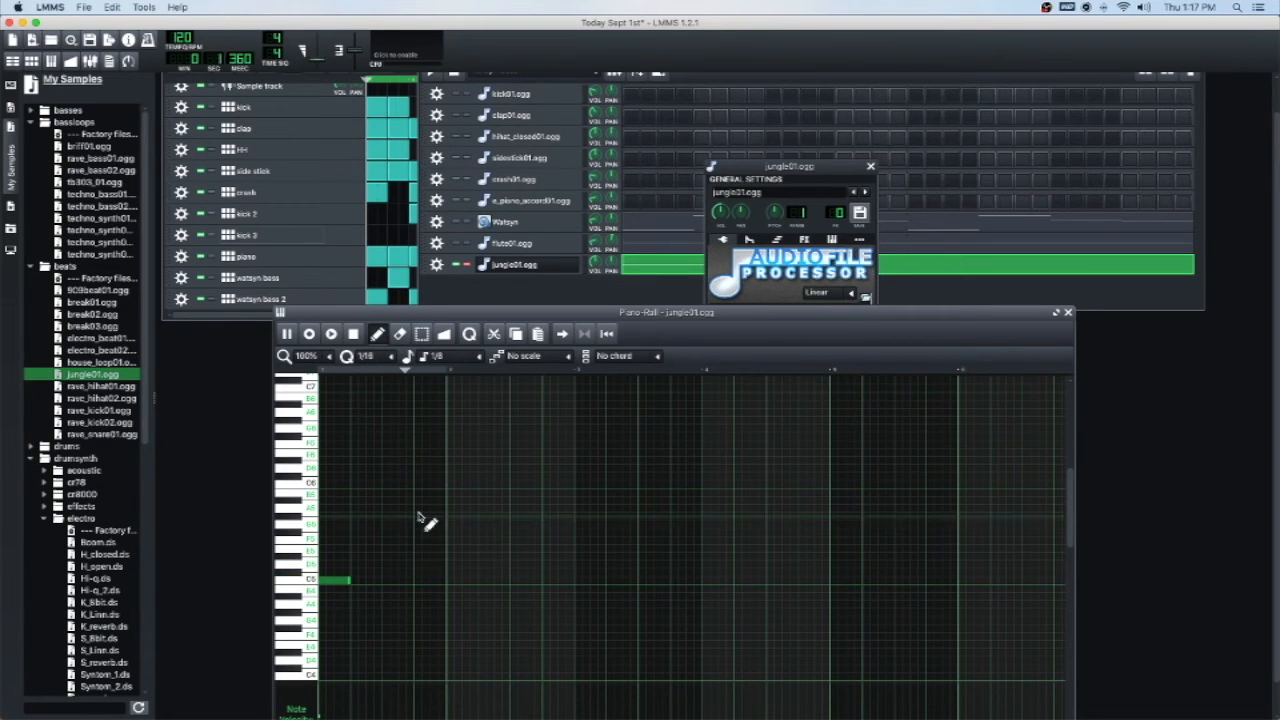
Add three spaced 1/8 notes on C5 after the first note within the first bar
click(359, 581)
drag(369, 582, 377, 585)
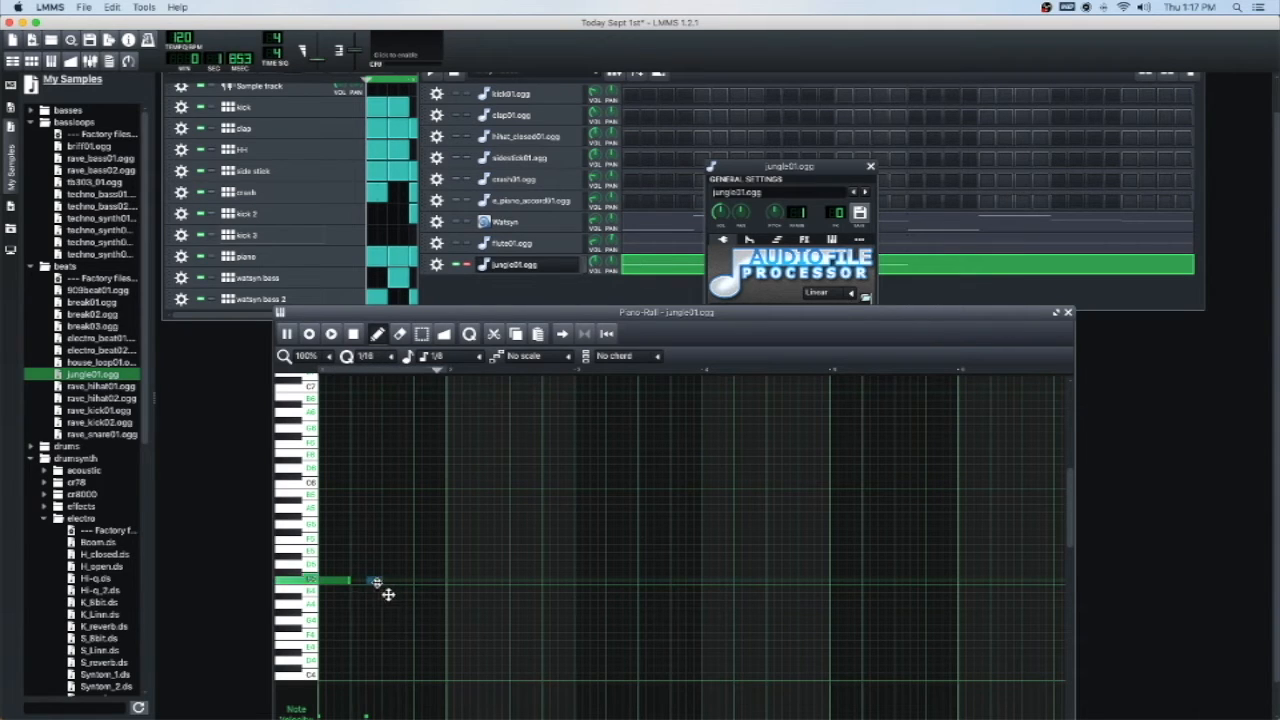
click(383, 582)
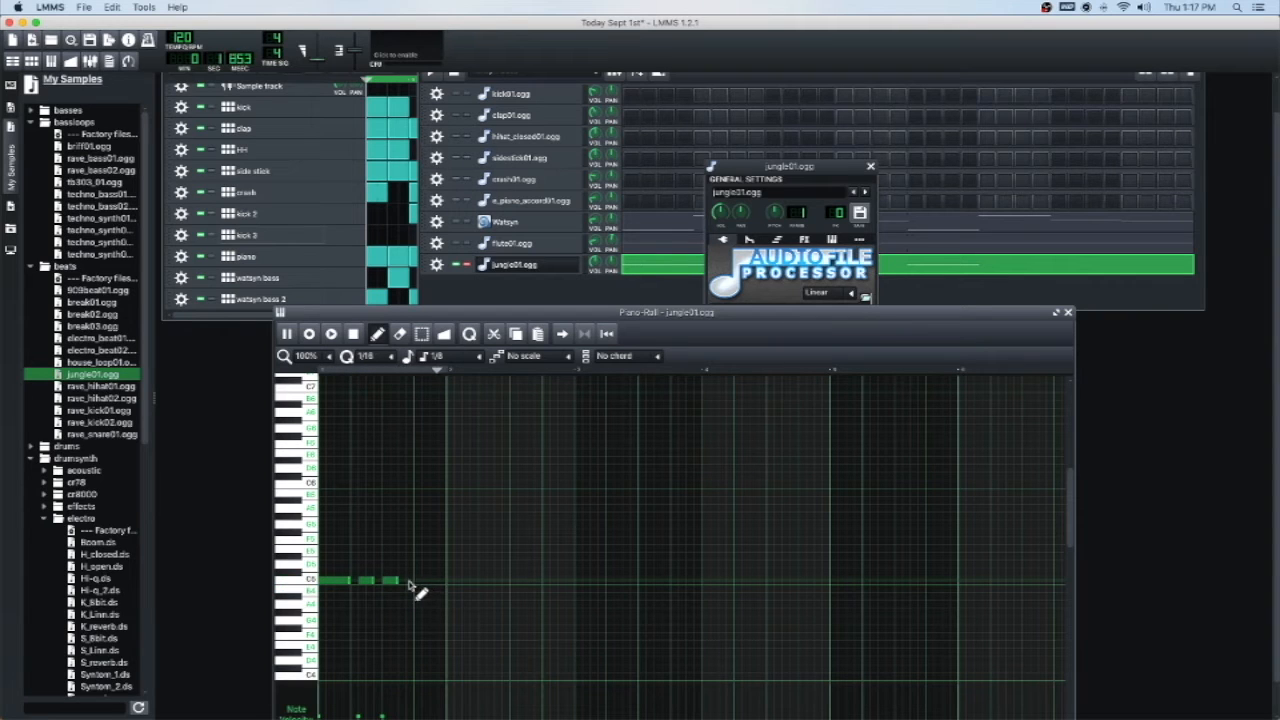
click(407, 582)
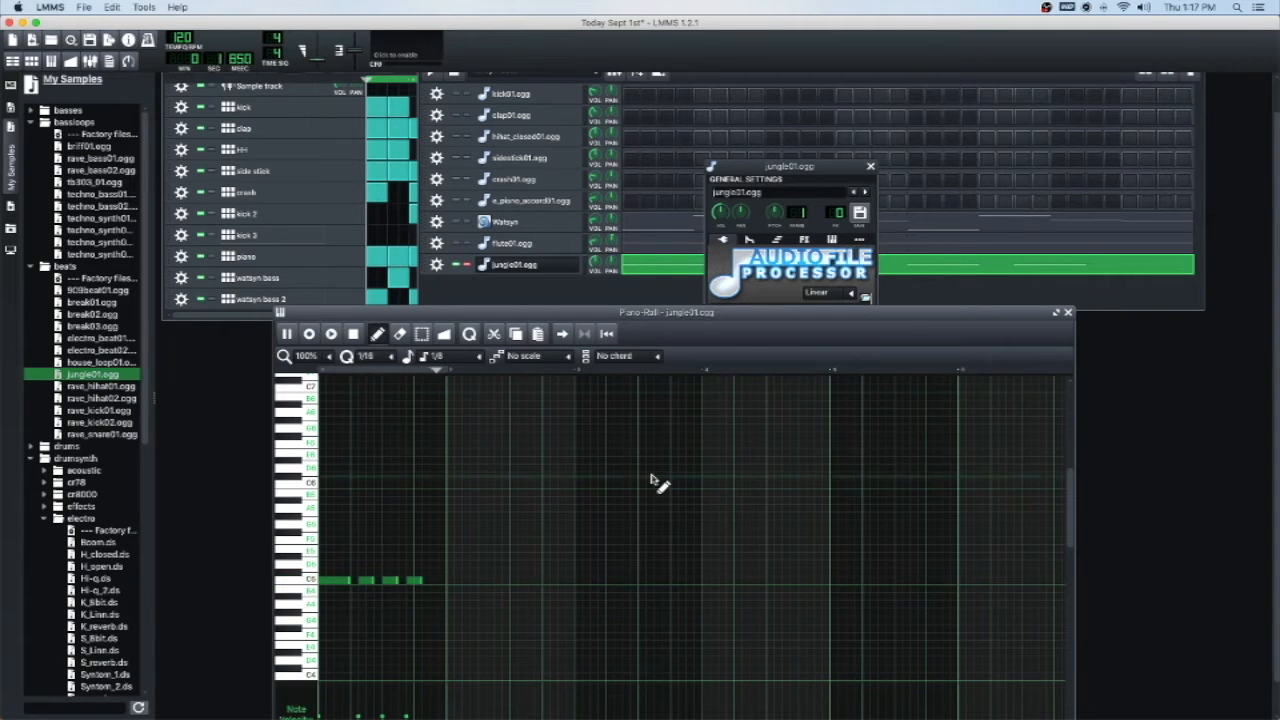
Extend the sample's end point to the full 2.7 s, trim it to about 437 ms, and adjust the region directly in the waveform
click(790, 166)
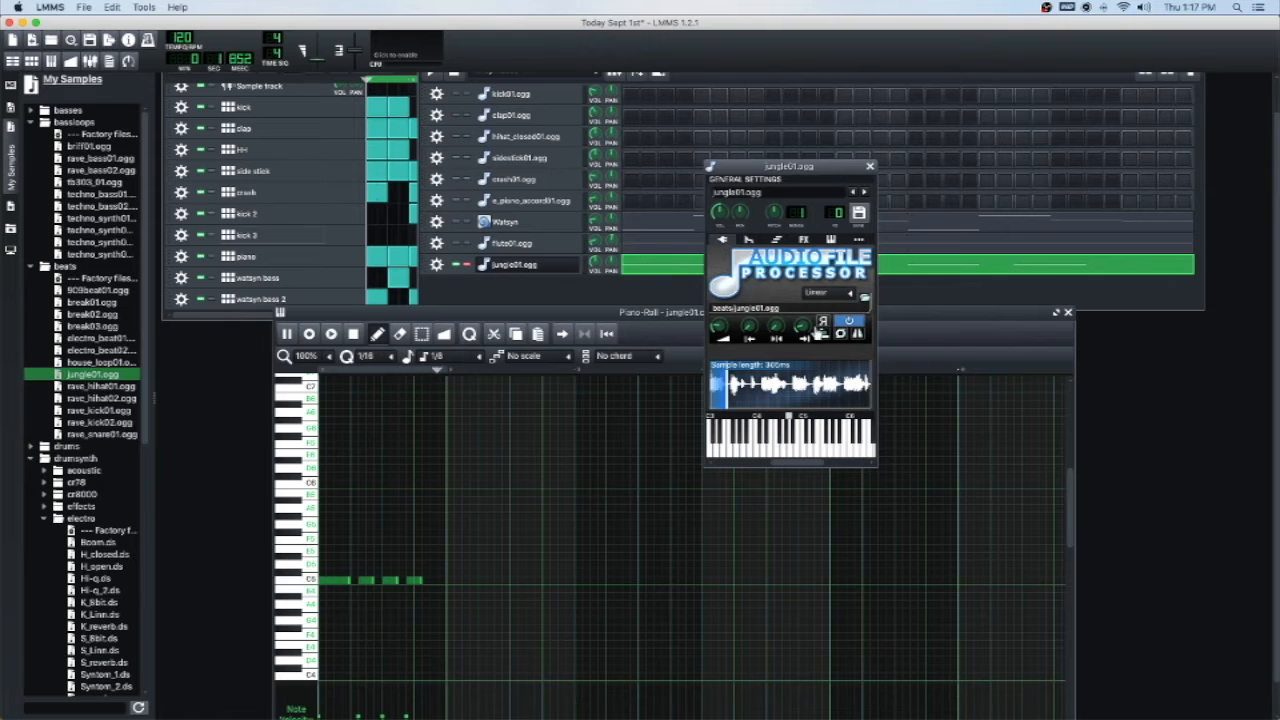
drag(805, 333, 798, 300)
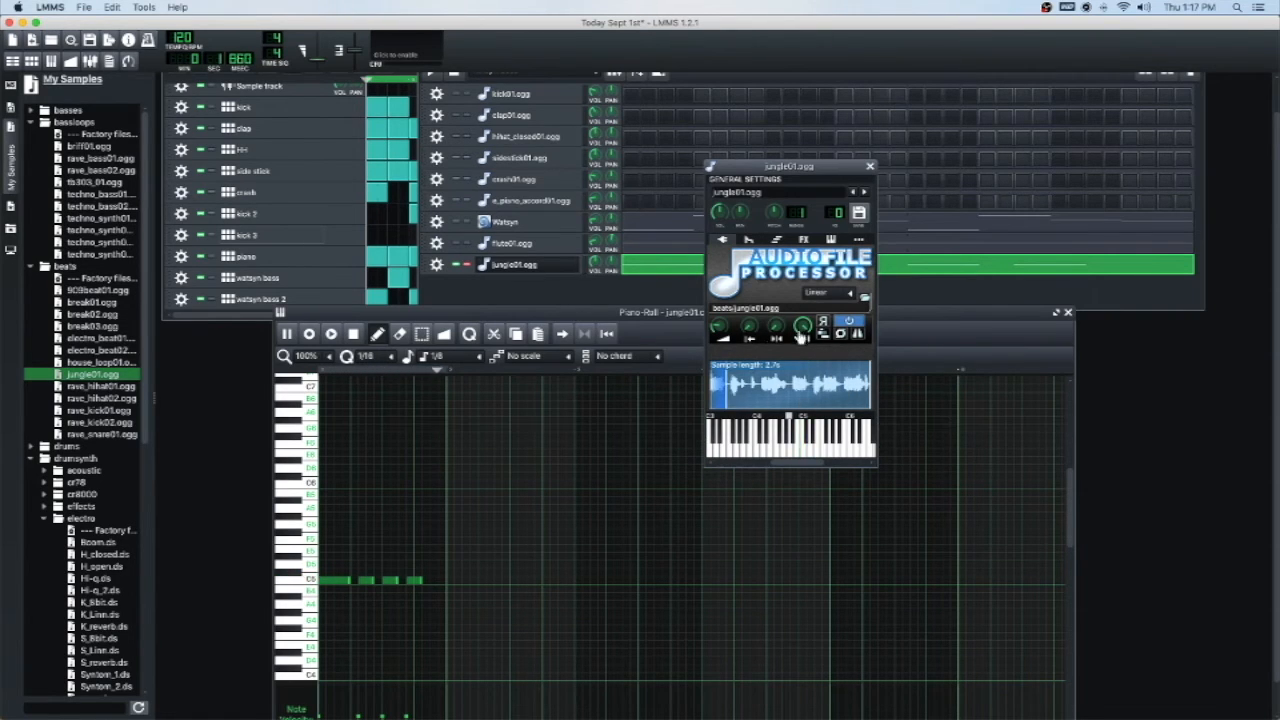
drag(802, 327, 803, 333)
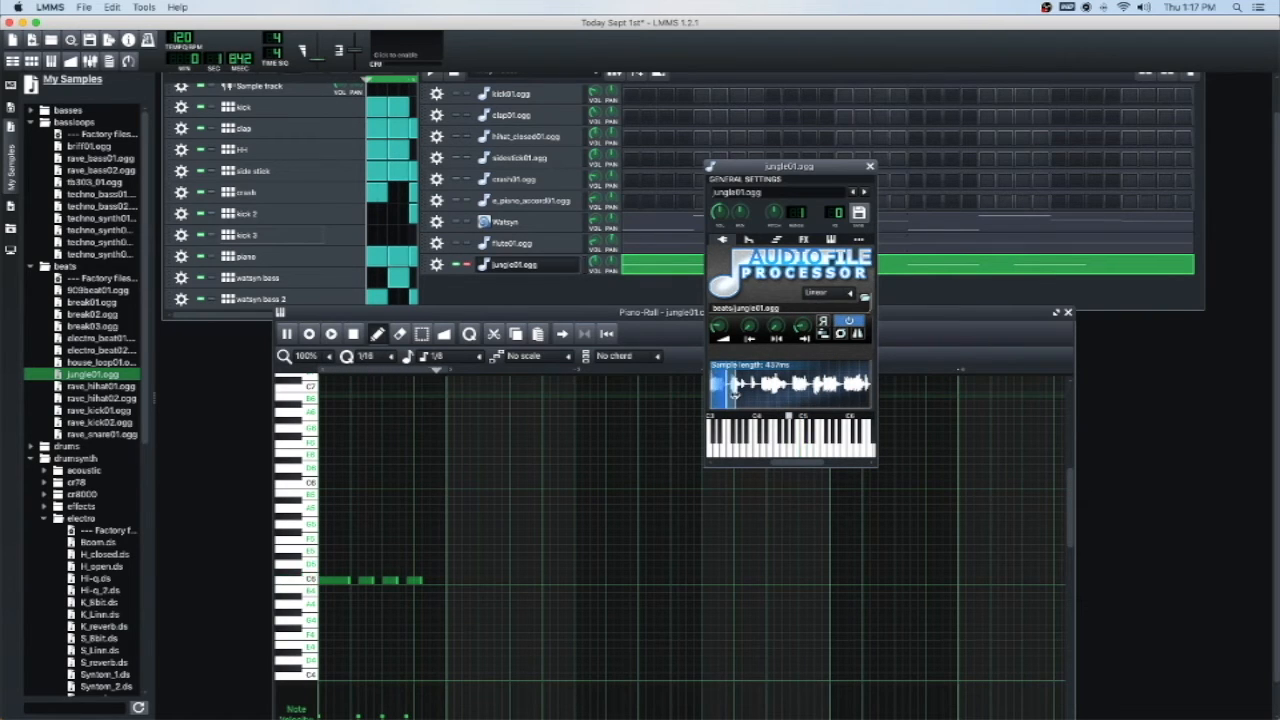
drag(733, 393, 785, 370)
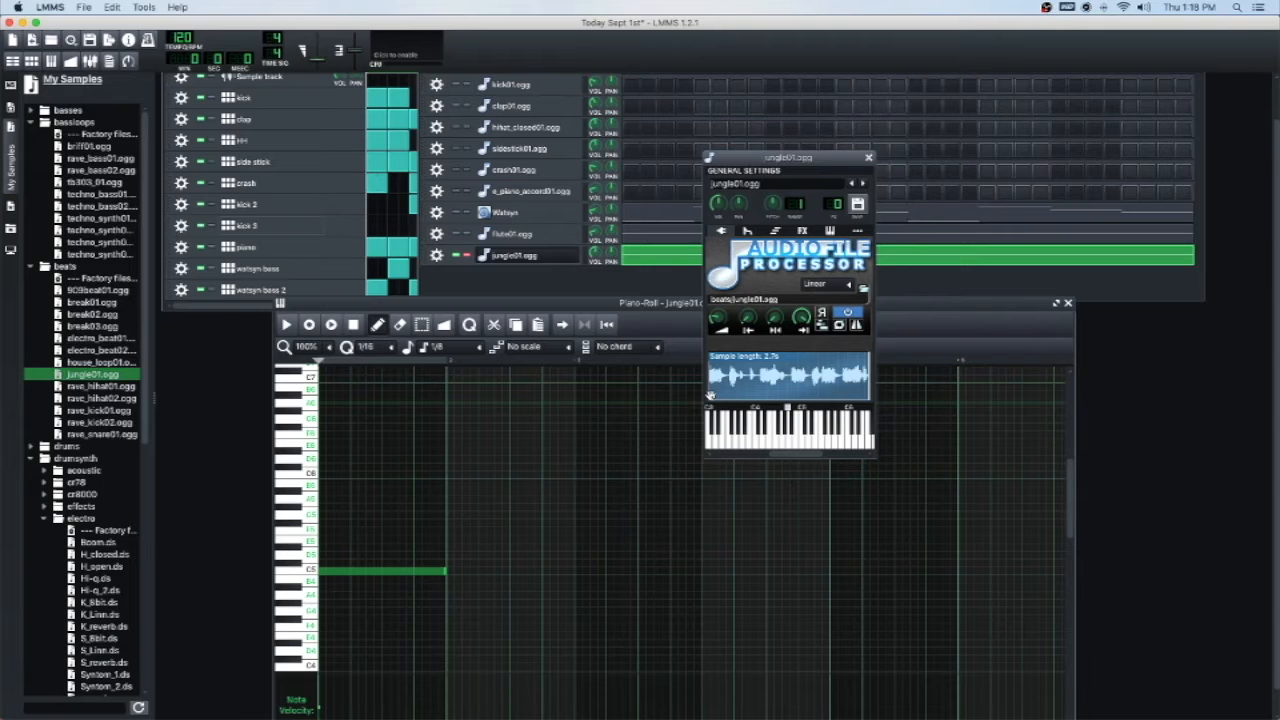
Move the sample's start point halfway through the waveform for a length of 1379 ms, and lower the jungle01.ogg track volume
mouse_move(748, 331)
mouse_down()
mouse_move(748, 302)
mouse_move(748, 333)
mouse_up()
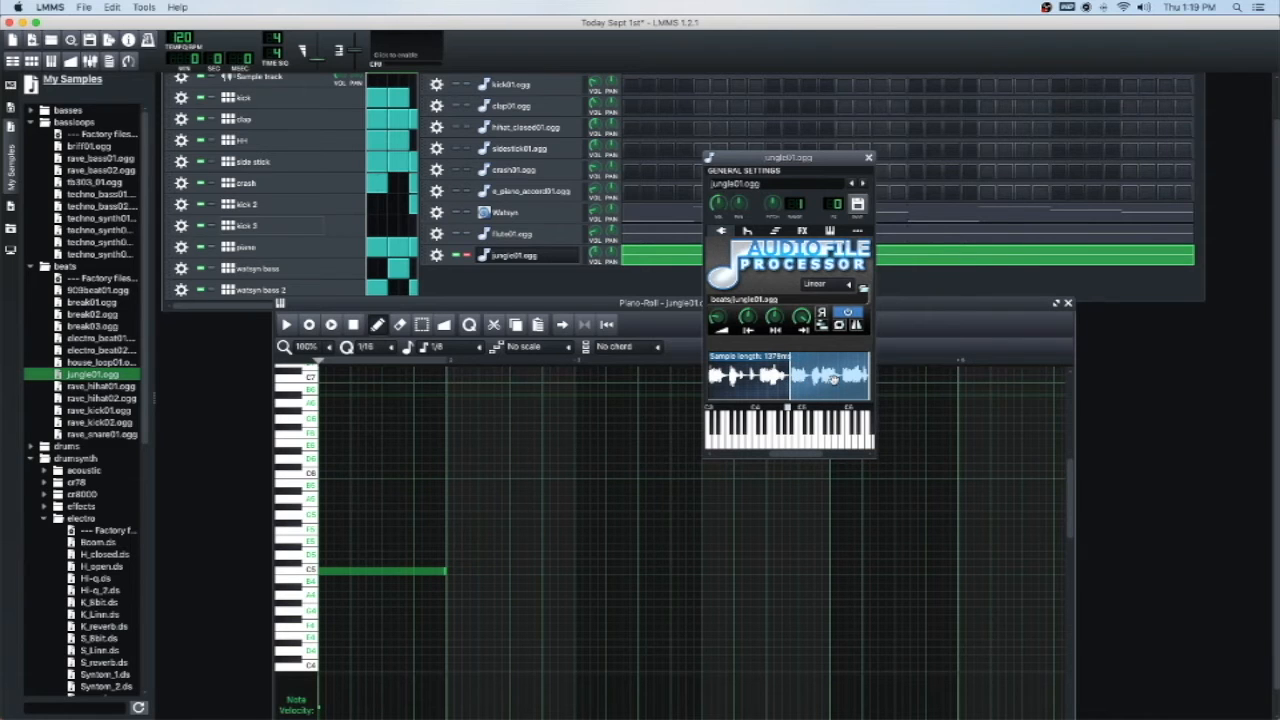
click(592, 252)
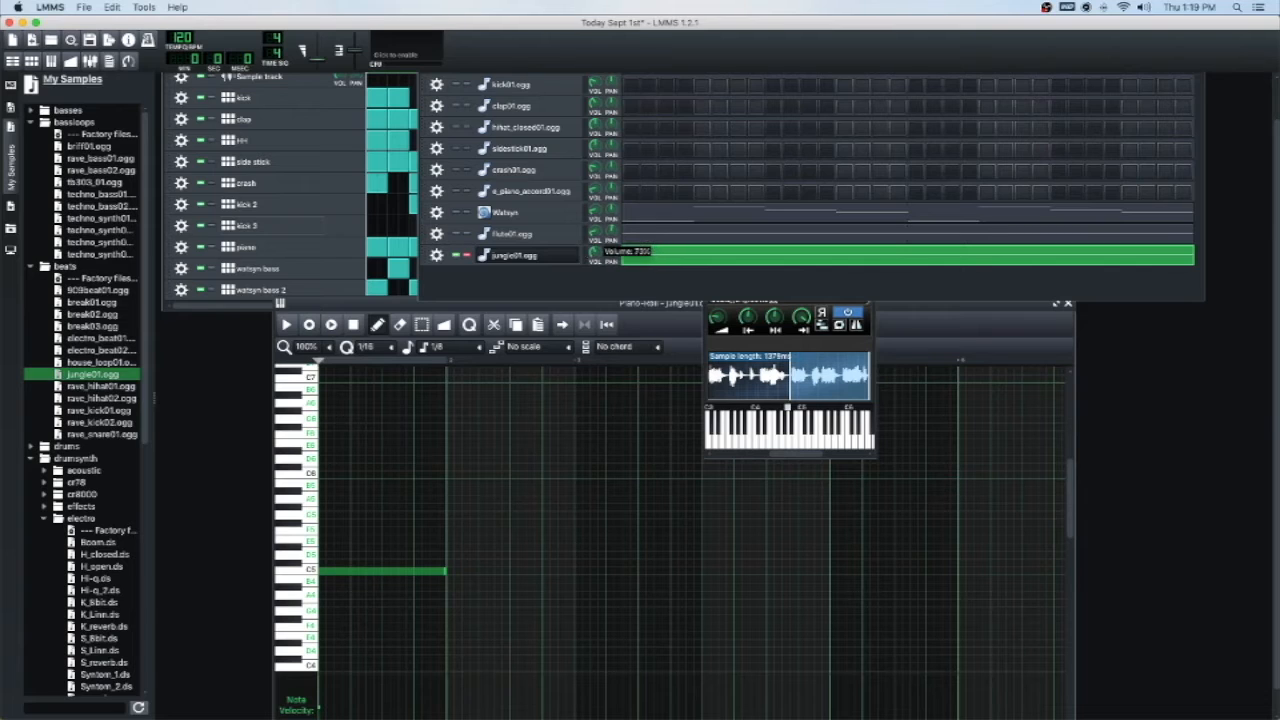
drag(592, 253, 592, 268)
Play the pattern to audition the sample from its new start point, keeping the Piano Roll clear of the instrument controls
click(286, 324)
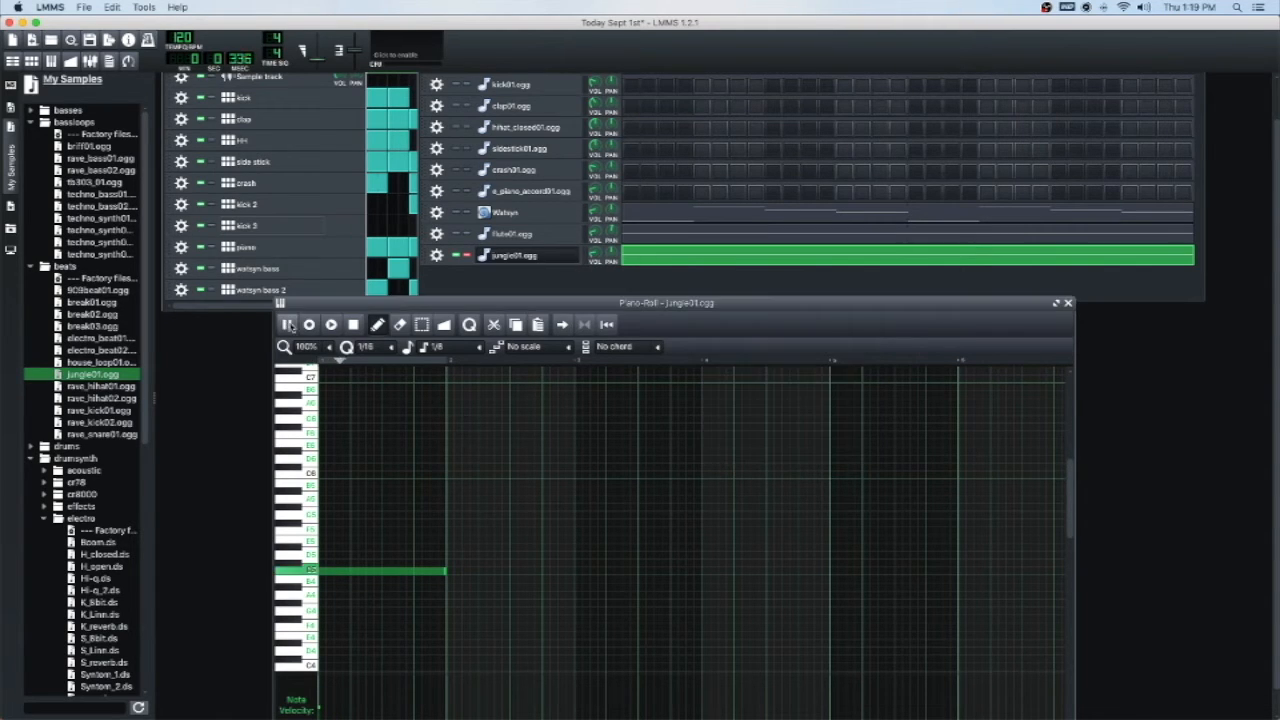
drag(738, 303, 726, 347)
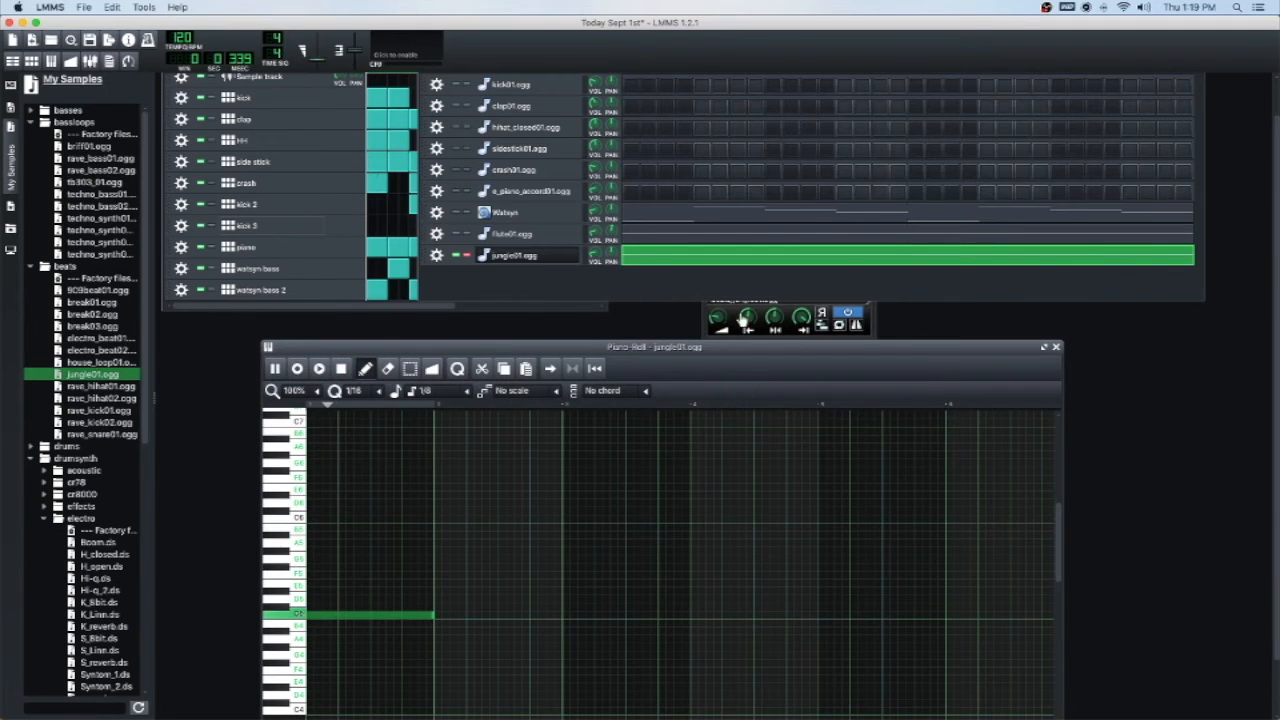
click(747, 318)
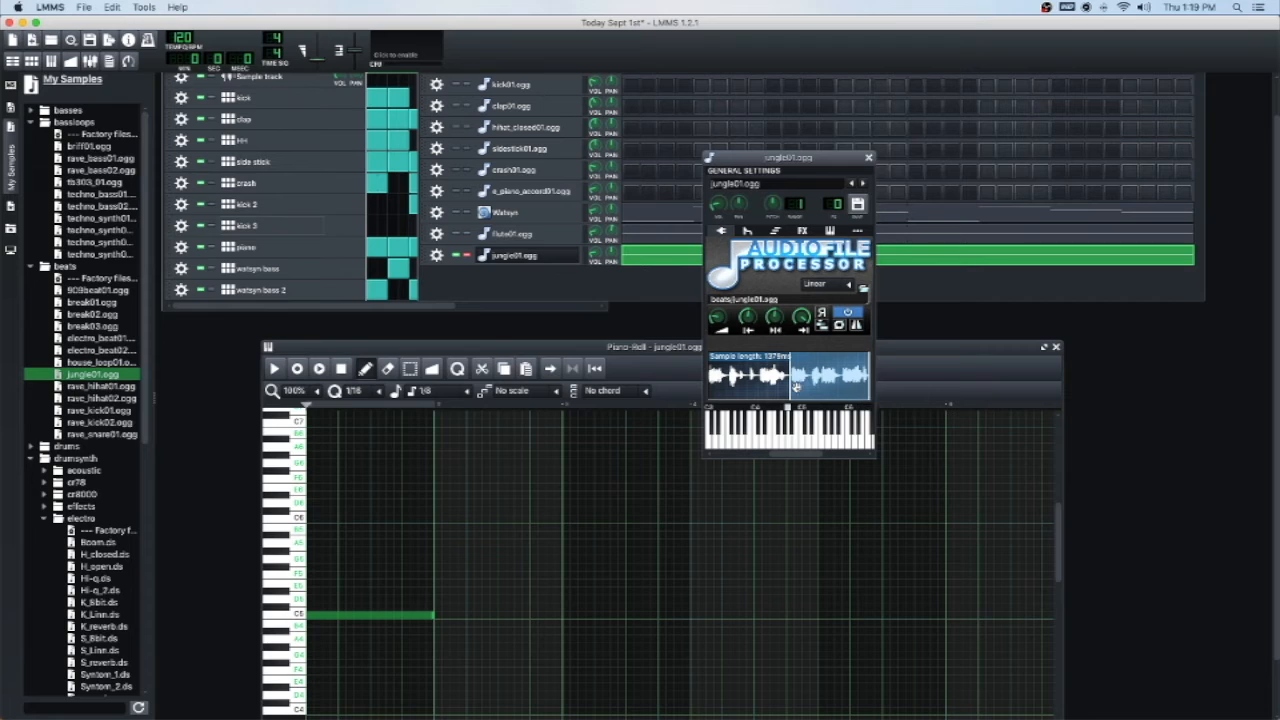
drag(796, 387, 782, 386)
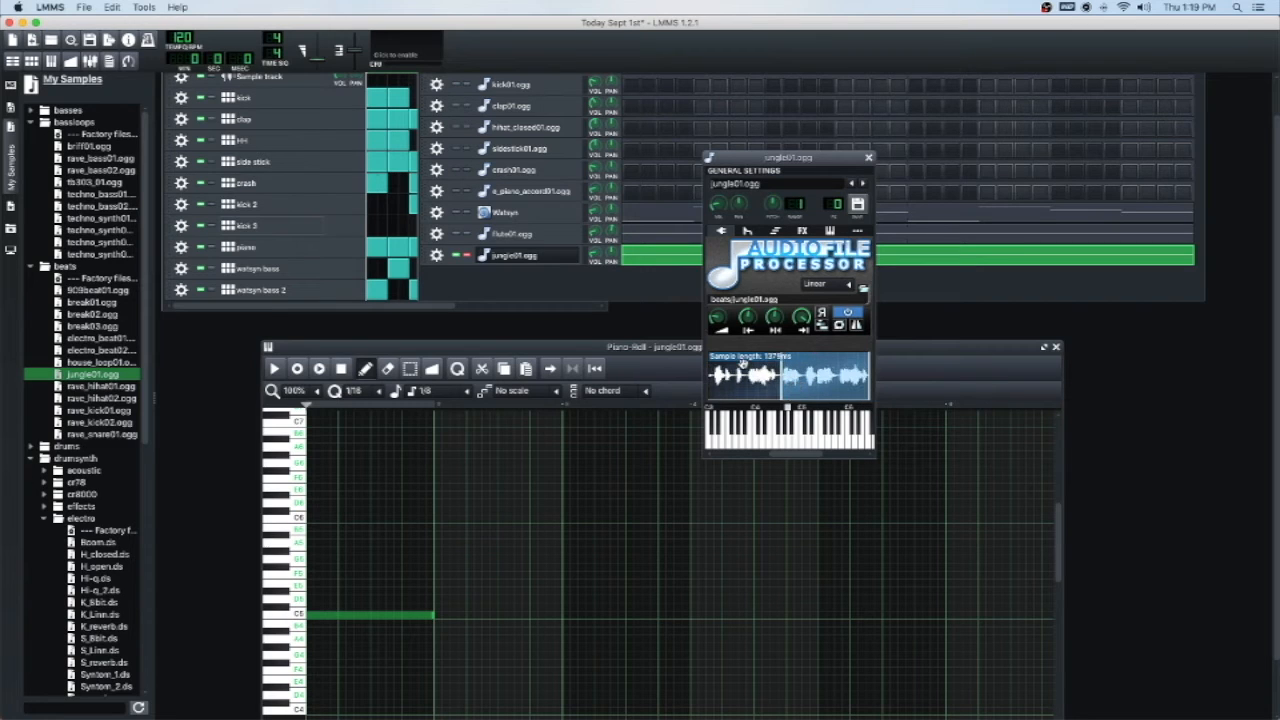
click(274, 368)
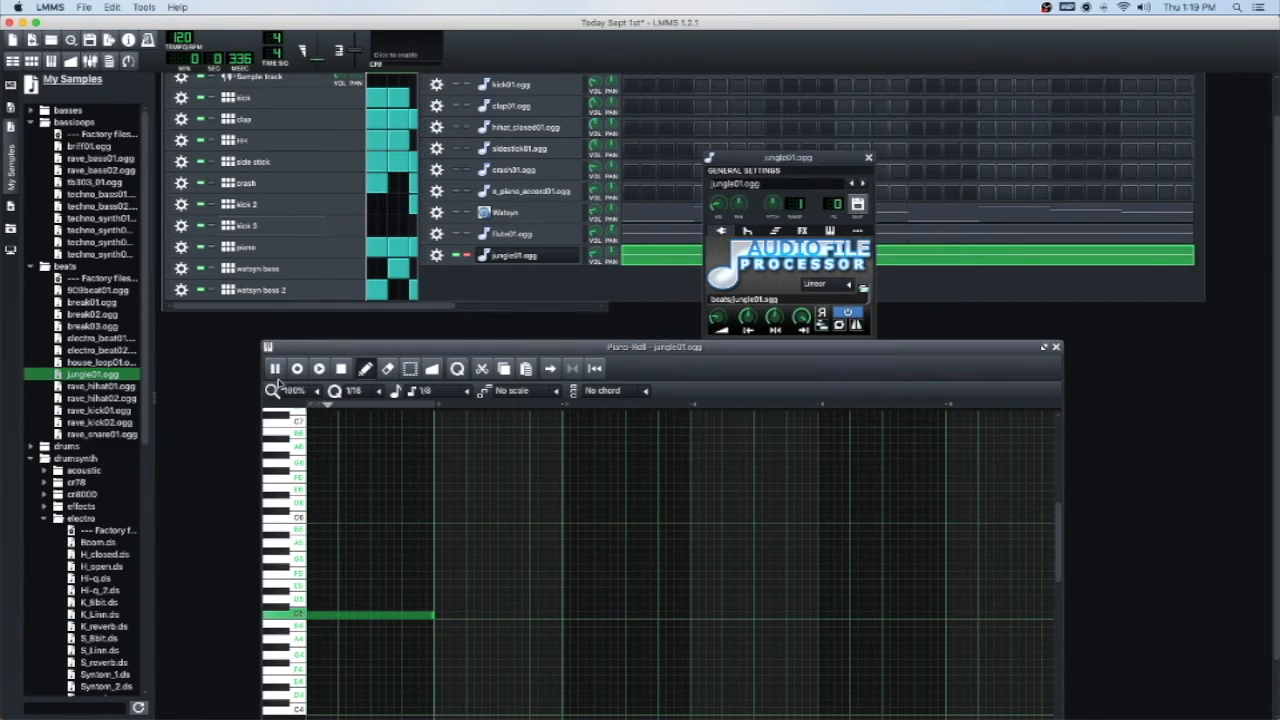
click(823, 174)
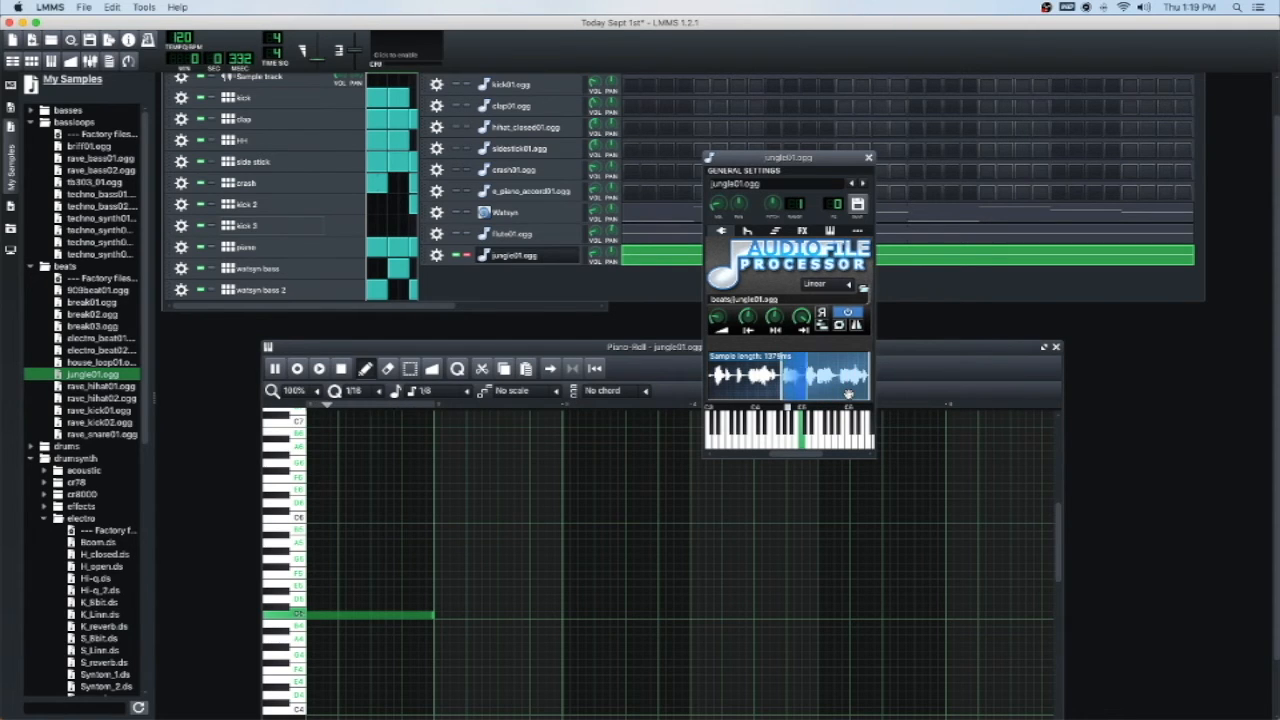
click(341, 368)
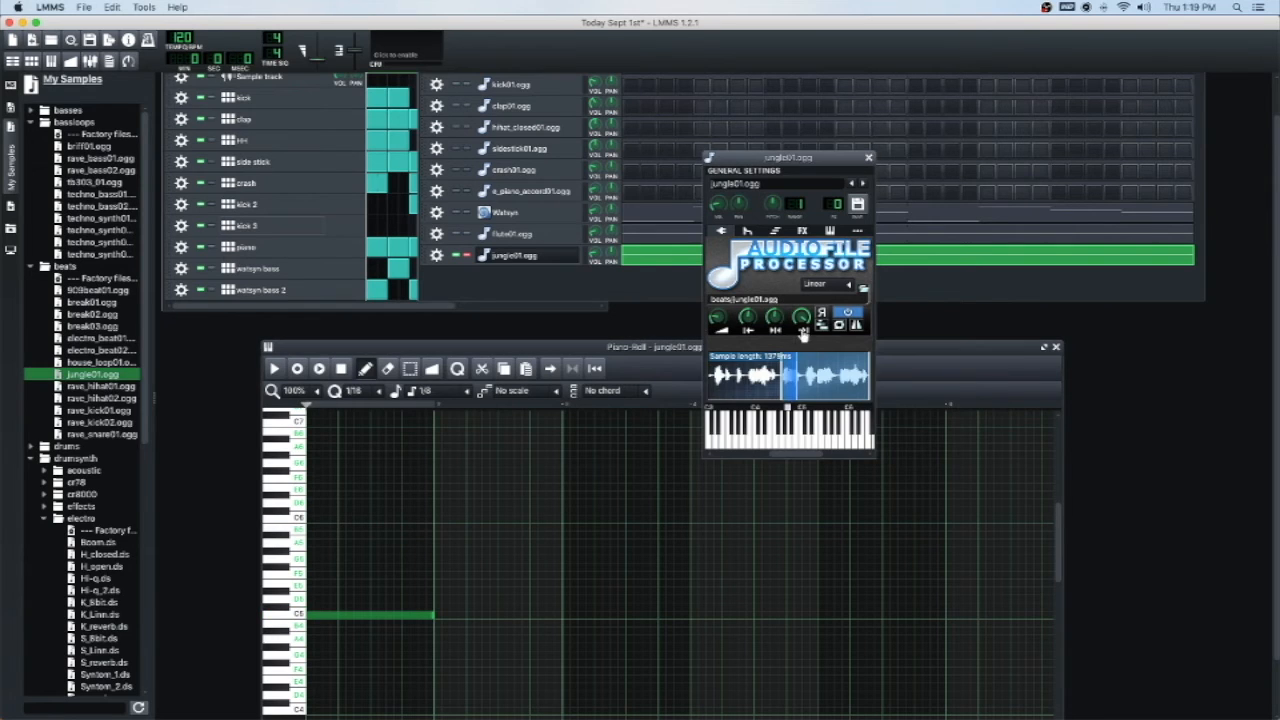
Trim the sample's end point to leave a region of about 315 ms and play the pattern
drag(802, 322, 803, 324)
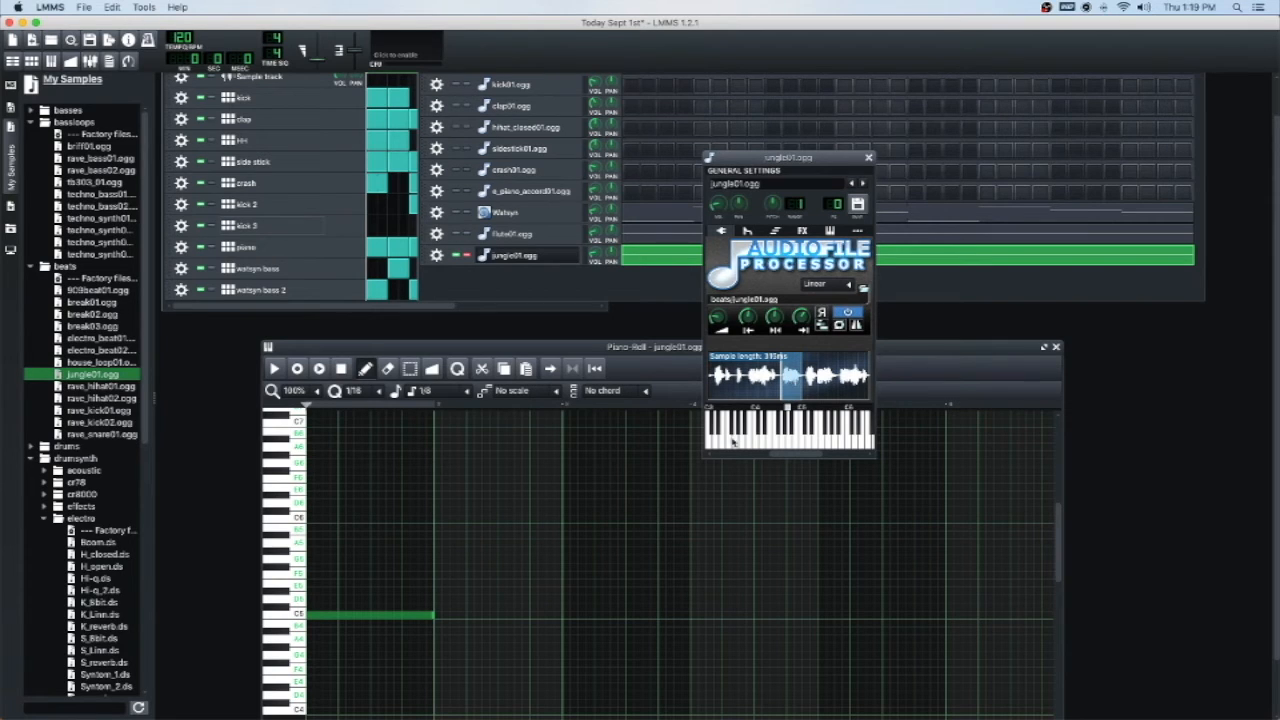
click(275, 368)
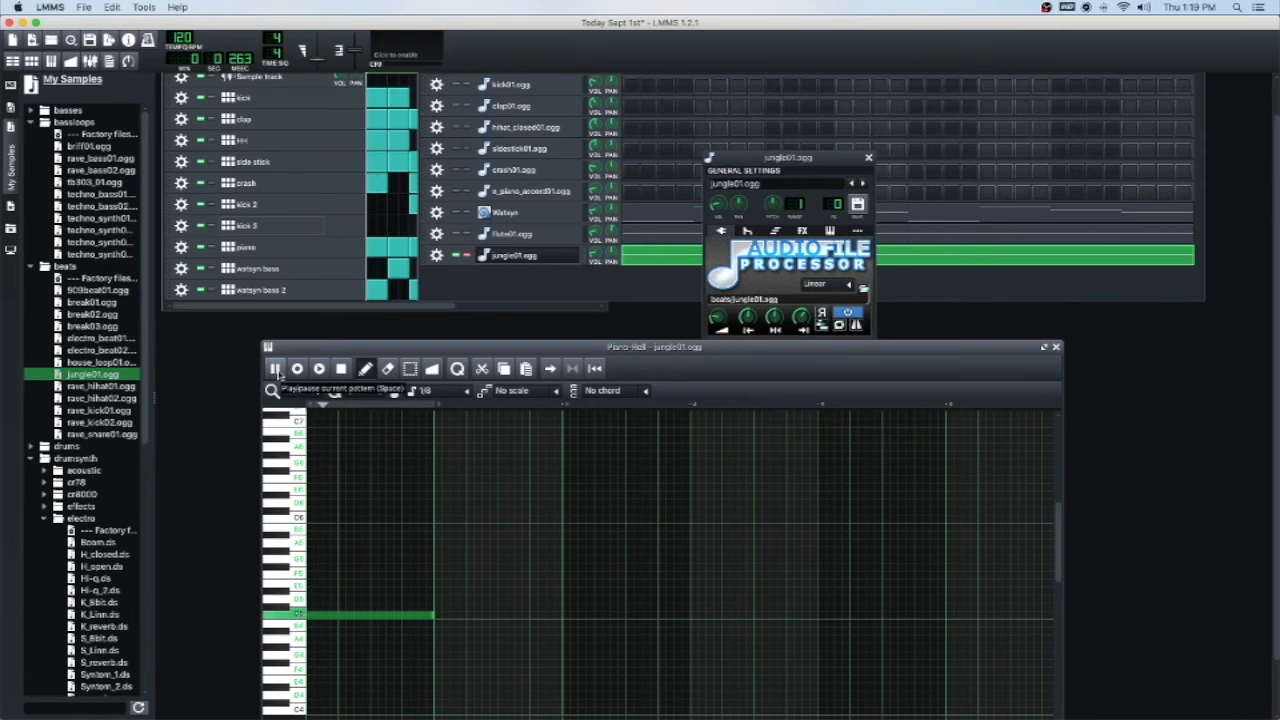
click(808, 160)
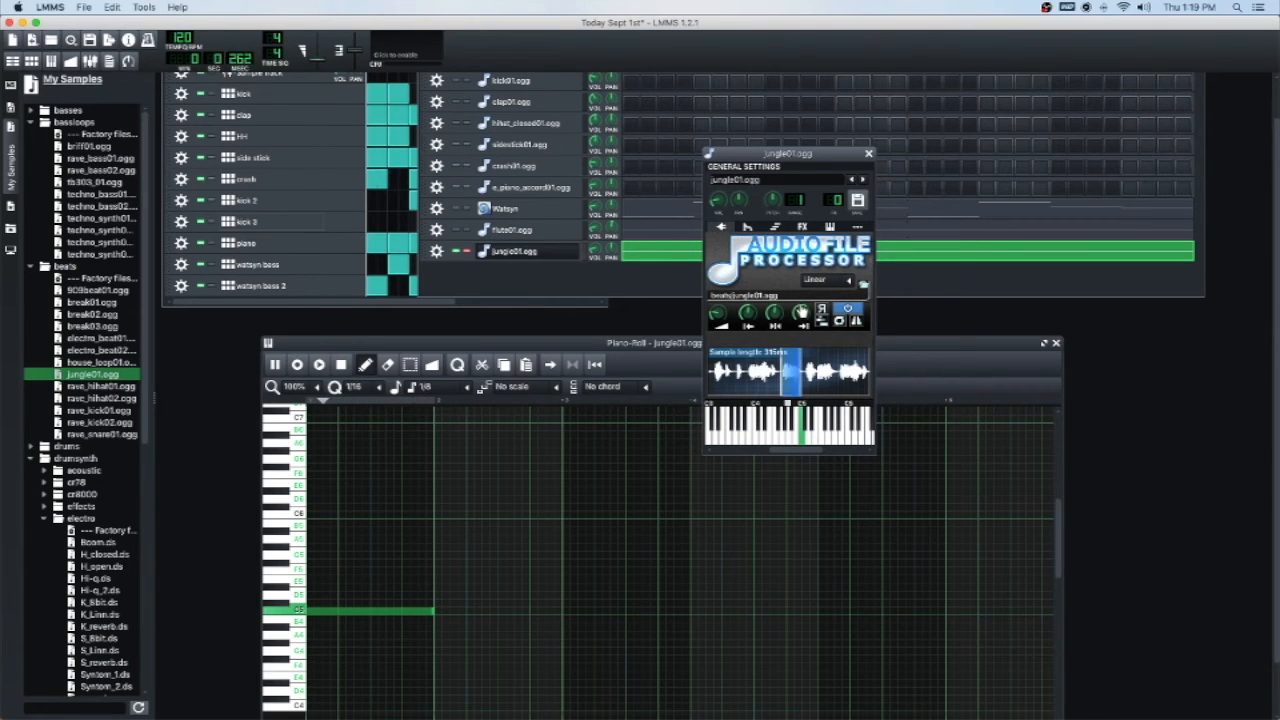
Move the sample's start point slightly later for a length of 292 ms, and stop playback
click(746, 226)
drag(751, 317, 751, 341)
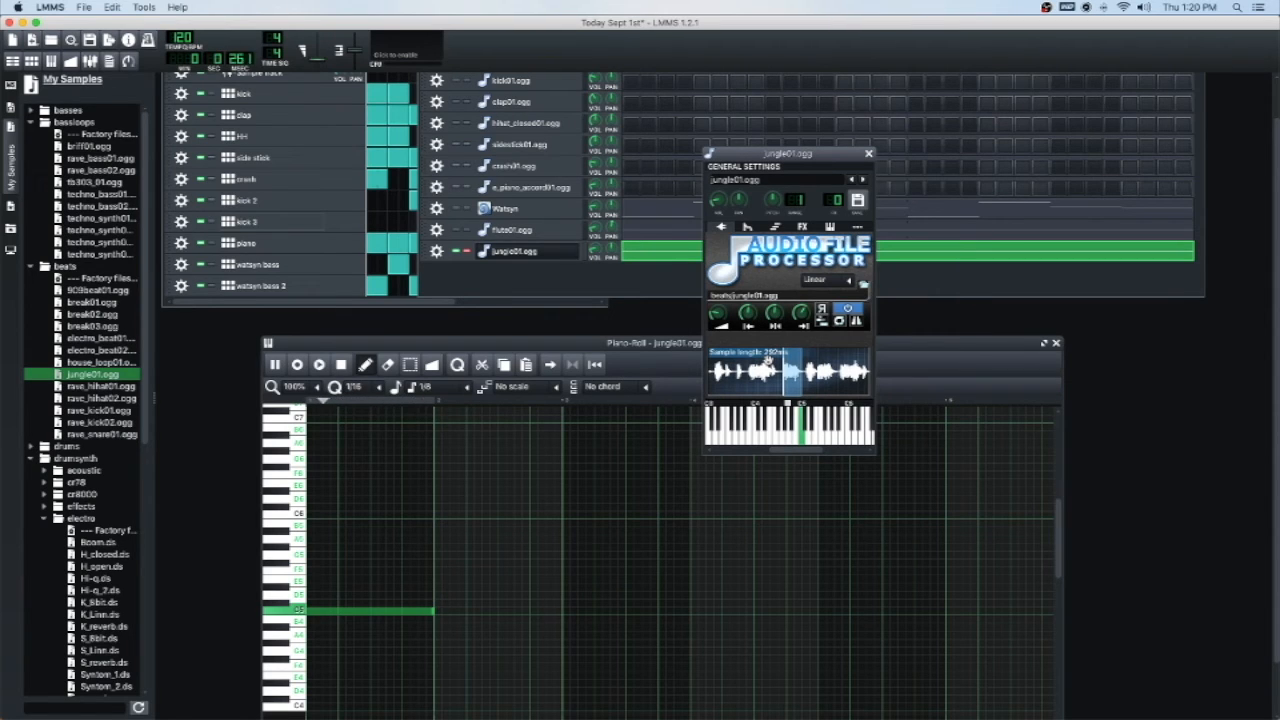
click(620, 344)
scroll(560, 203, down, 2)
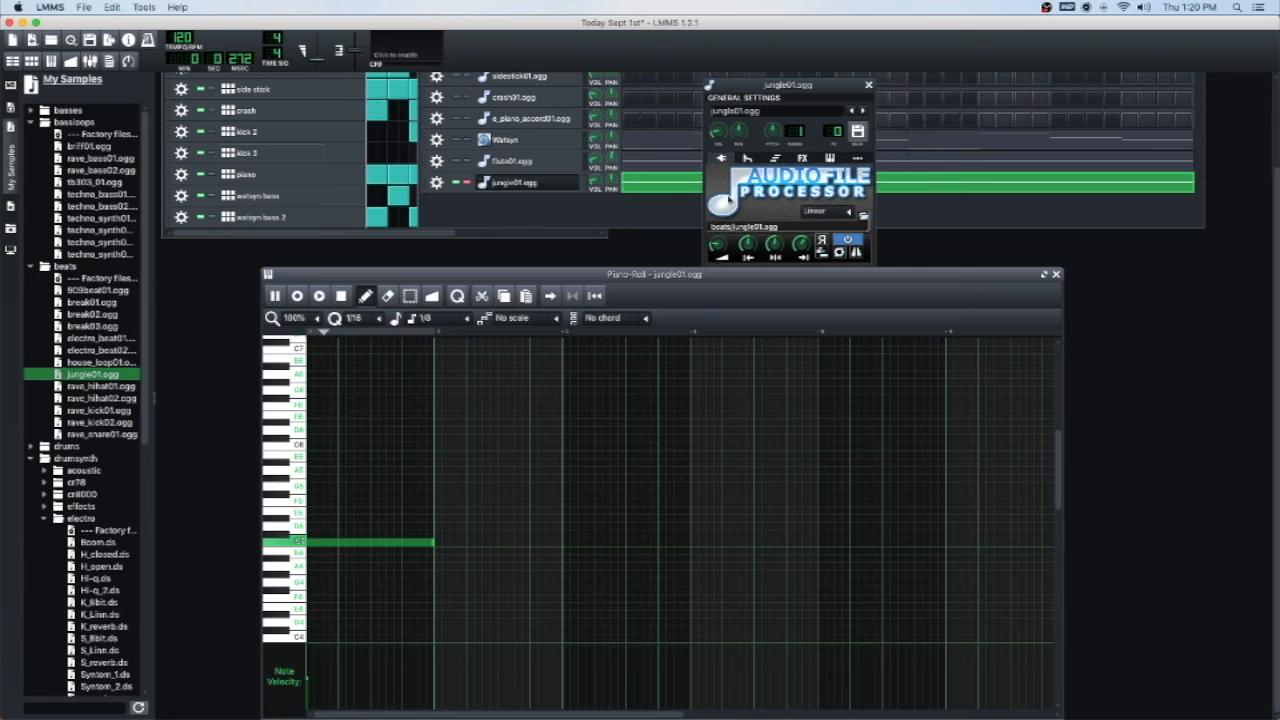
key(space)
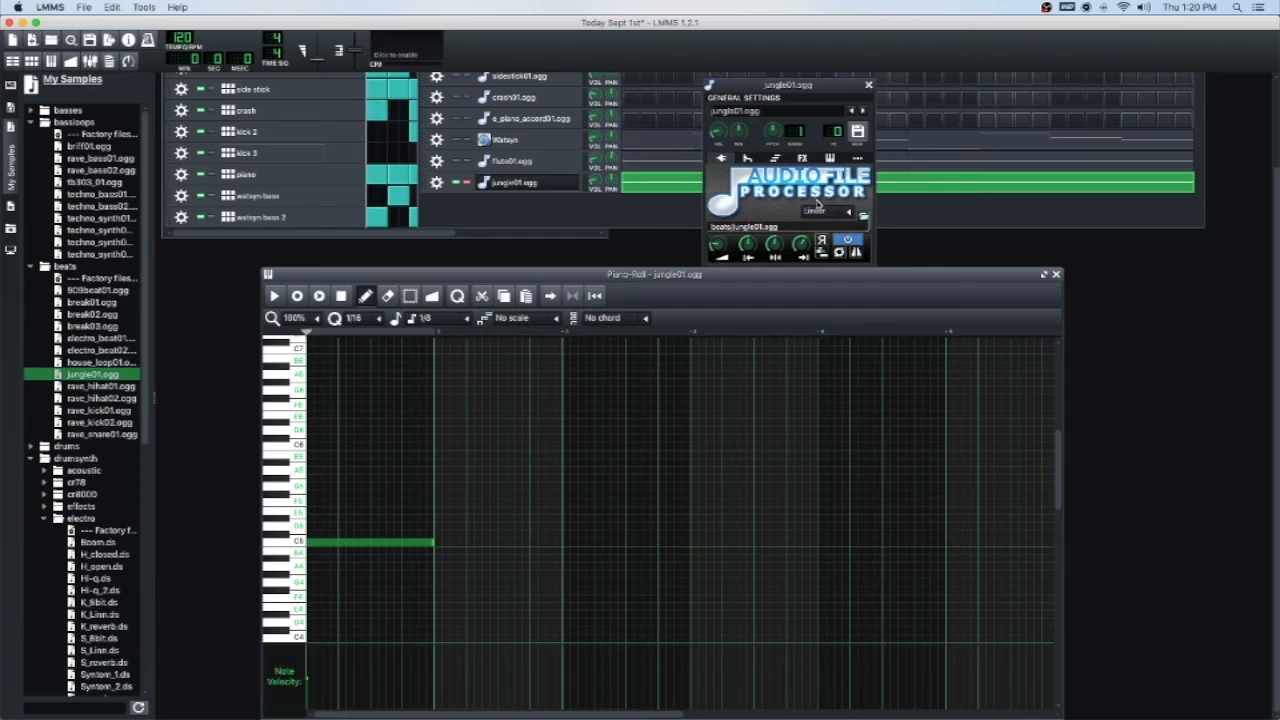
click(777, 217)
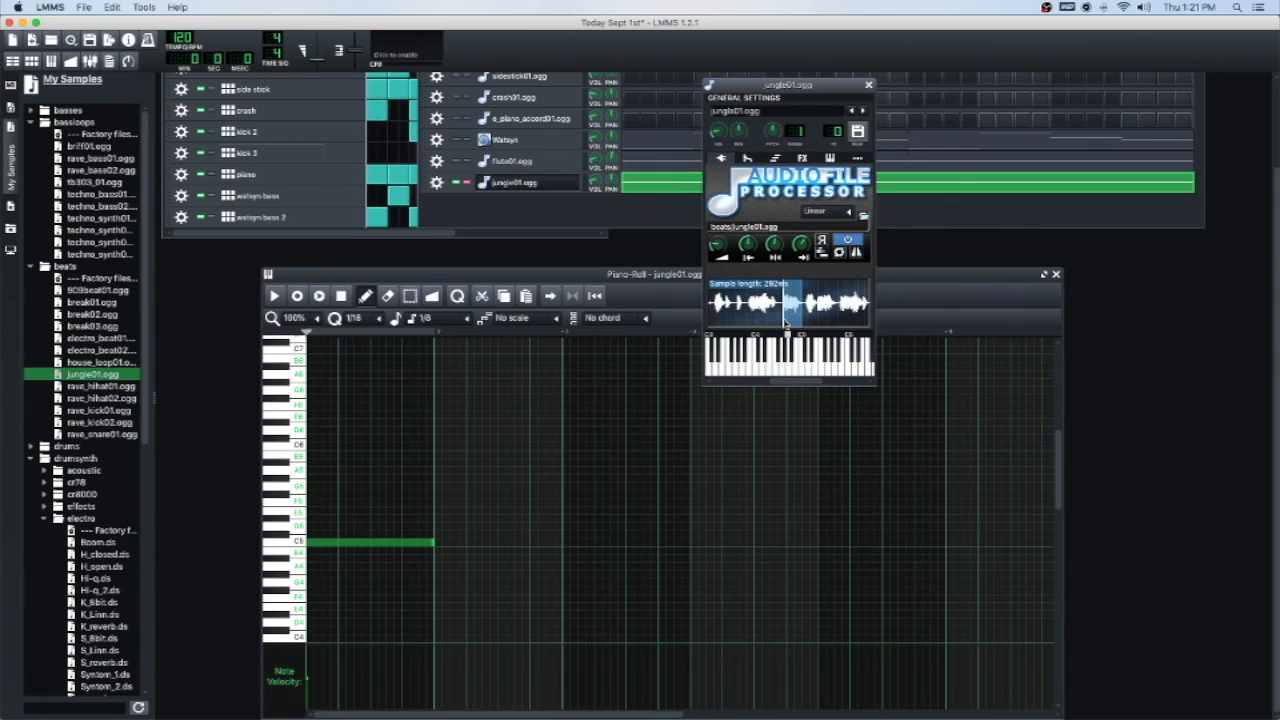
Collapse the beats and drumsynth folders in My Samples and expand the latin folder
click(30, 268)
click(30, 291)
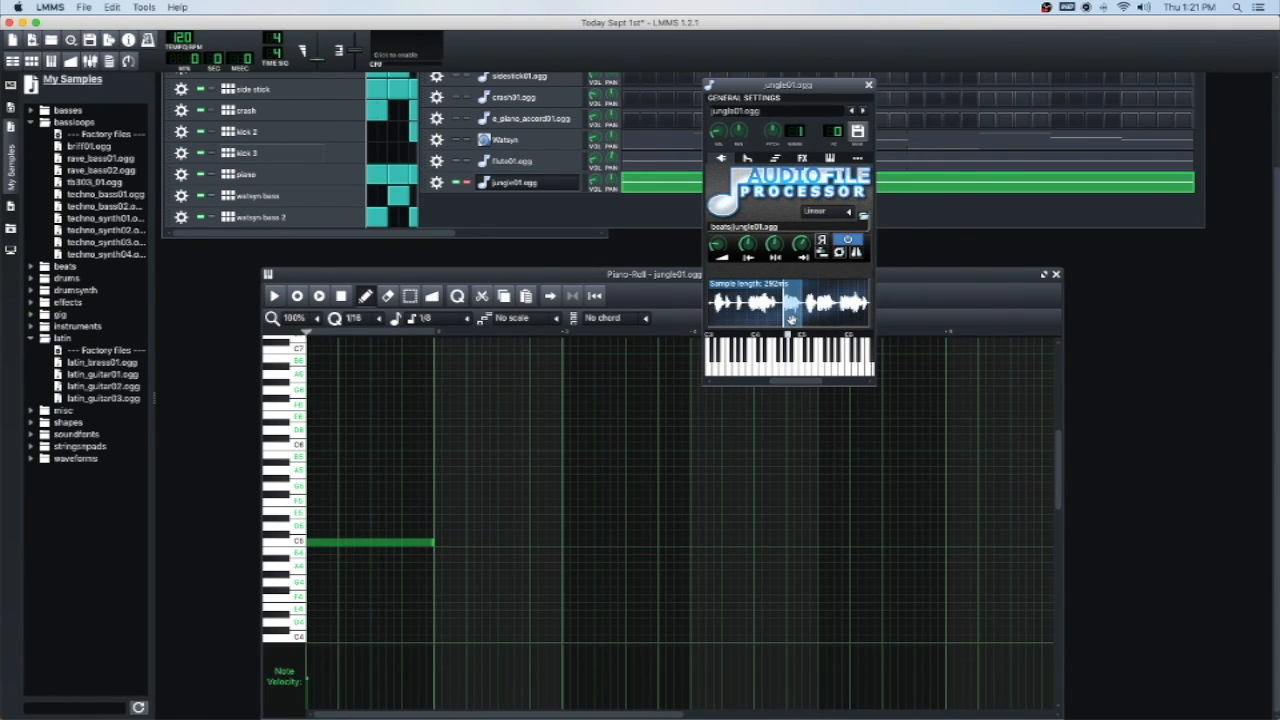
scroll(789, 318, up, 1)
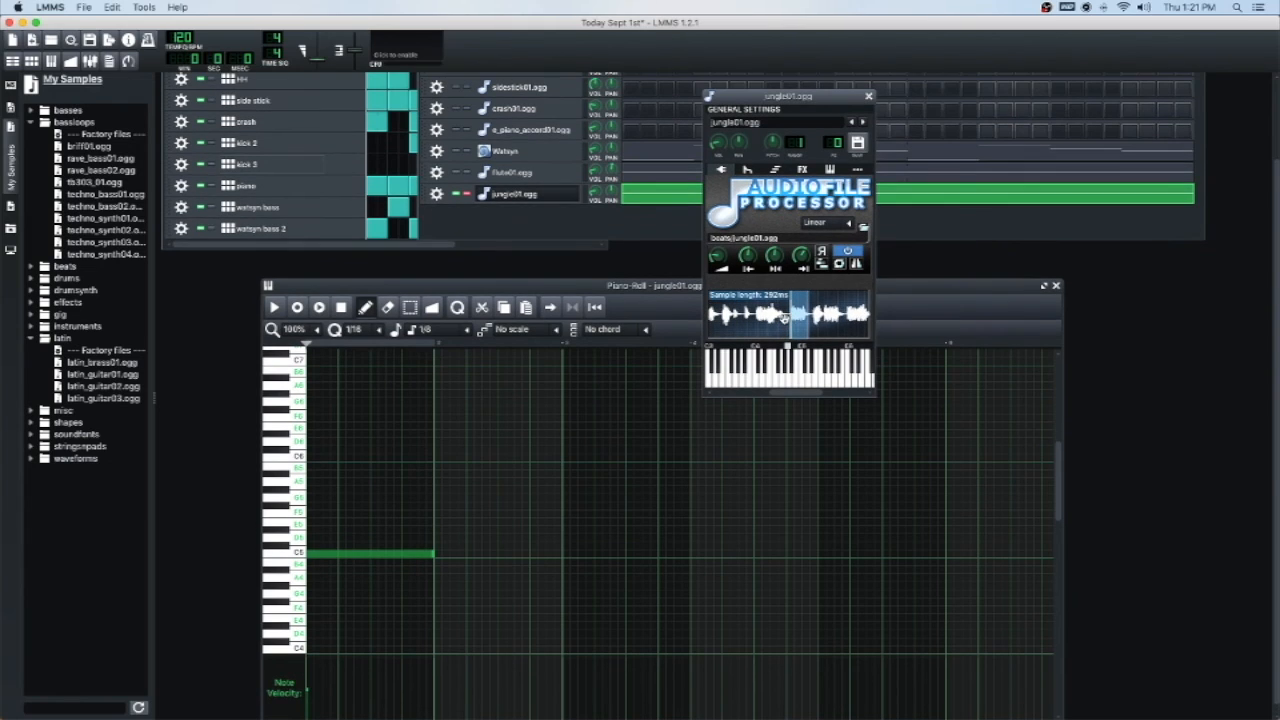